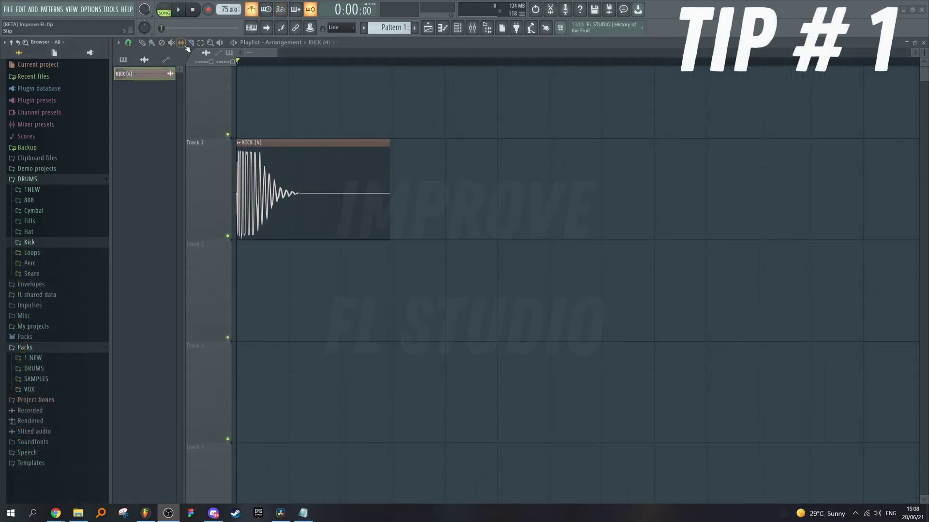
Step: Try slicing across the KICK (4) clip, then bring up the Options menu's settings entries
{"action": "mouse_move", "coordinate": [274, 136]}
{"action": "left_mouse_down"}
{"action": "mouse_move", "coordinate": [278, 220]}
{"action": "mouse_move", "coordinate": [311, 209]}
{"action": "mouse_move", "coordinate": [305, 137]}
{"action": "left_mouse_up"}
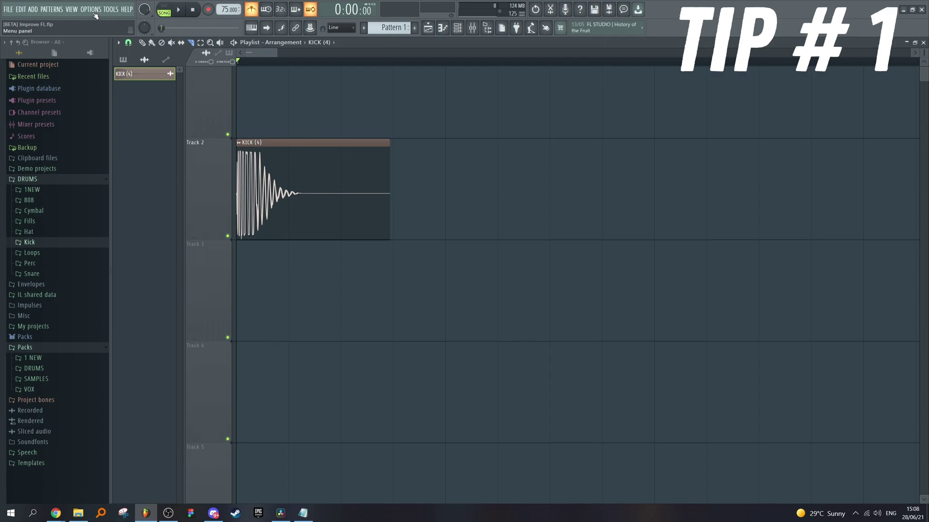
{"action": "left_click", "coordinate": [94, 11]}
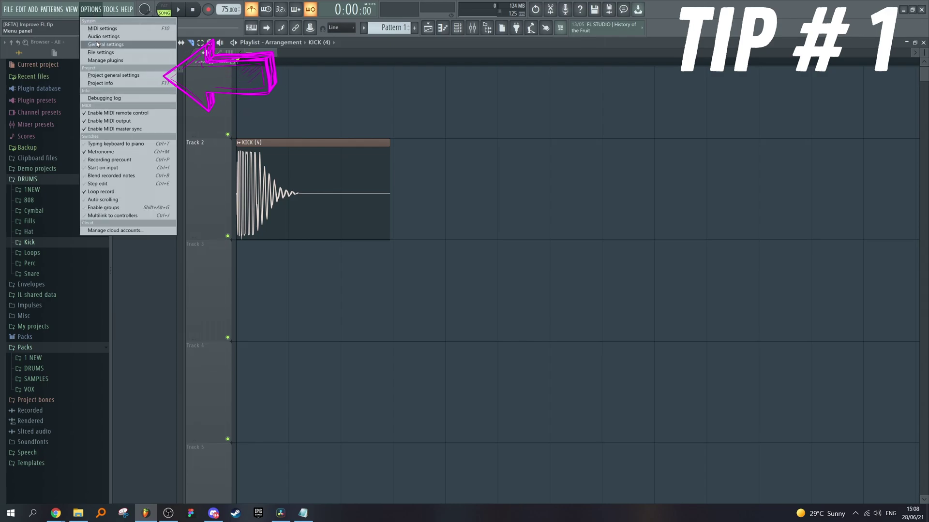
Step: Set the project timebase to 384 PPQ in Project general settings
{"action": "left_click", "coordinate": [114, 75]}
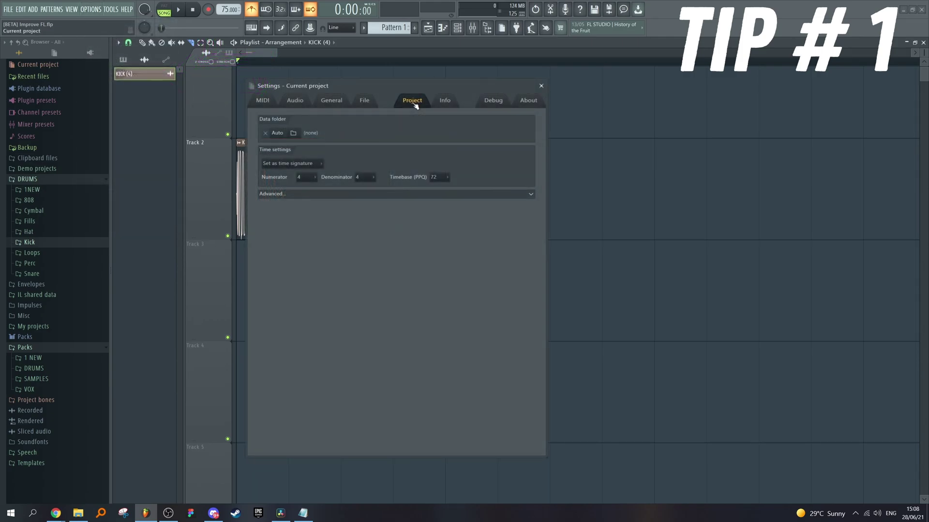
{"action": "left_click", "coordinate": [437, 178]}
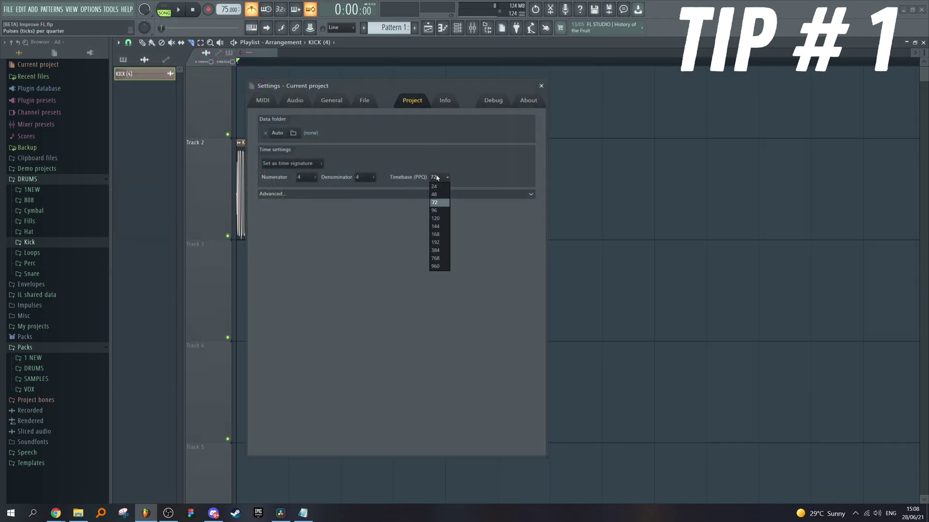
{"action": "left_click", "coordinate": [438, 251]}
{"action": "left_click", "coordinate": [541, 86]}
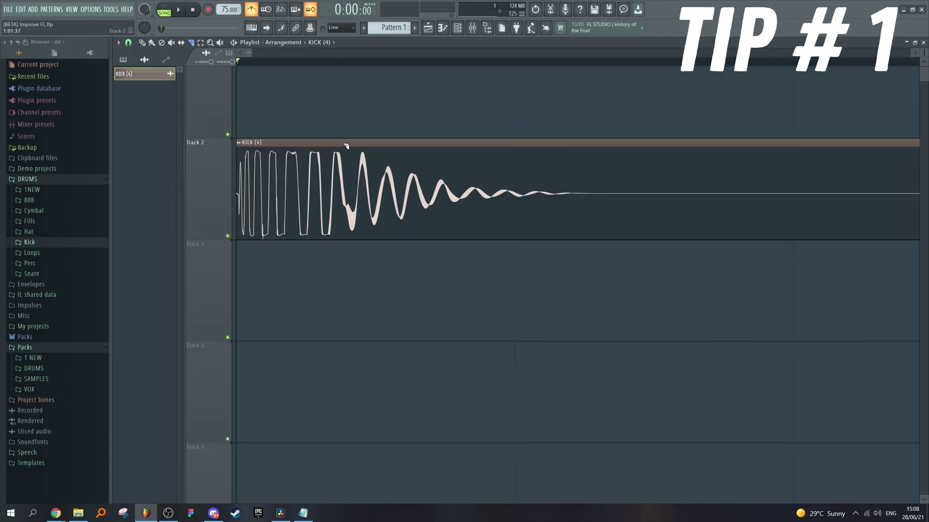
Step: Slice the kick clip at three finer positions
{"action": "left_click_drag", "start_coordinate": [333, 139], "coordinate": [506, 210]}
{"action": "left_click_drag", "start_coordinate": [338, 143], "coordinate": [506, 210]}
{"action": "left_click_drag", "start_coordinate": [338, 142], "coordinate": [432, 217]}
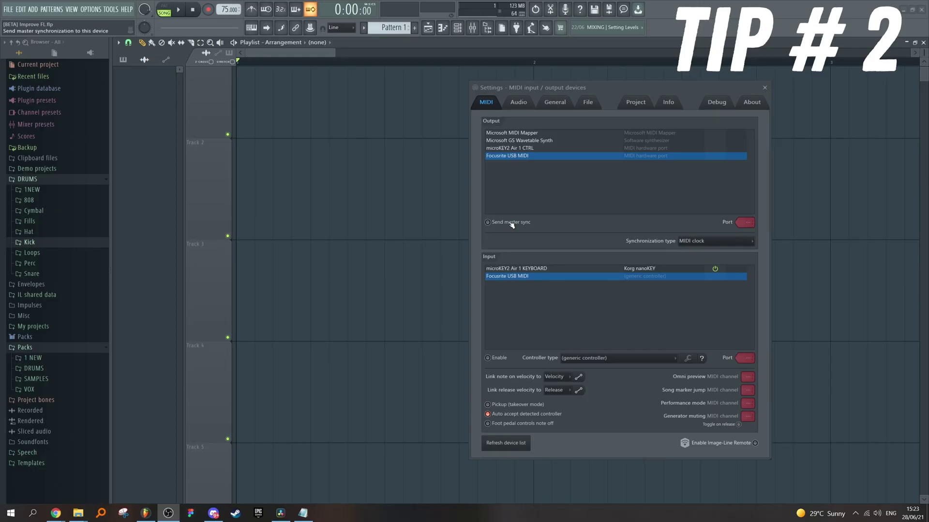
Step: Enable Send master sync for the Focusrite USB MIDI output
{"action": "left_click", "coordinate": [507, 223]}
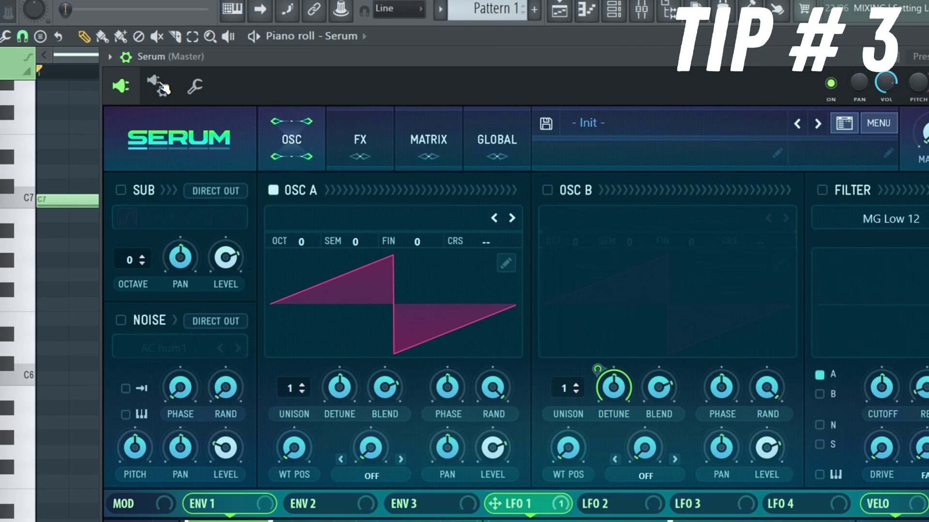
Step: Enable Fast idle in Serum's wrapper Troubleshooting settings
{"action": "left_click", "coordinate": [163, 88]}
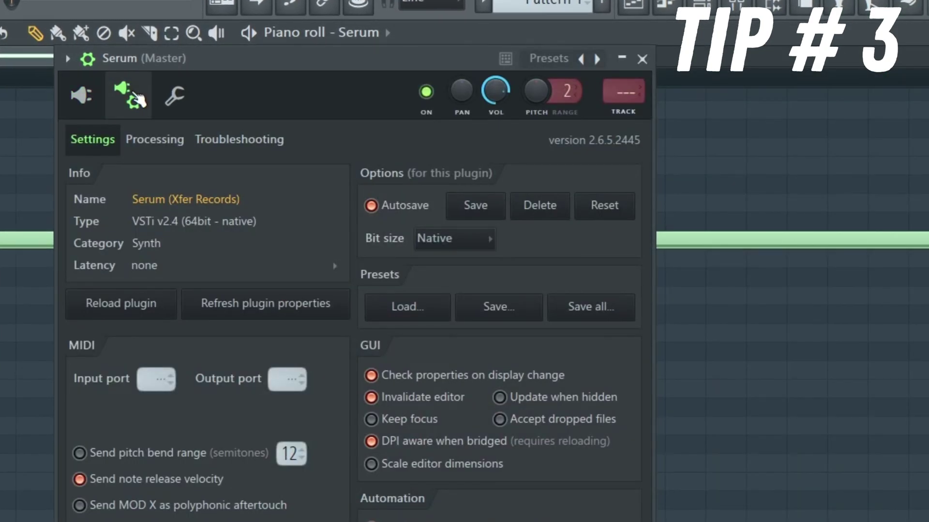
{"action": "left_click", "coordinate": [241, 145]}
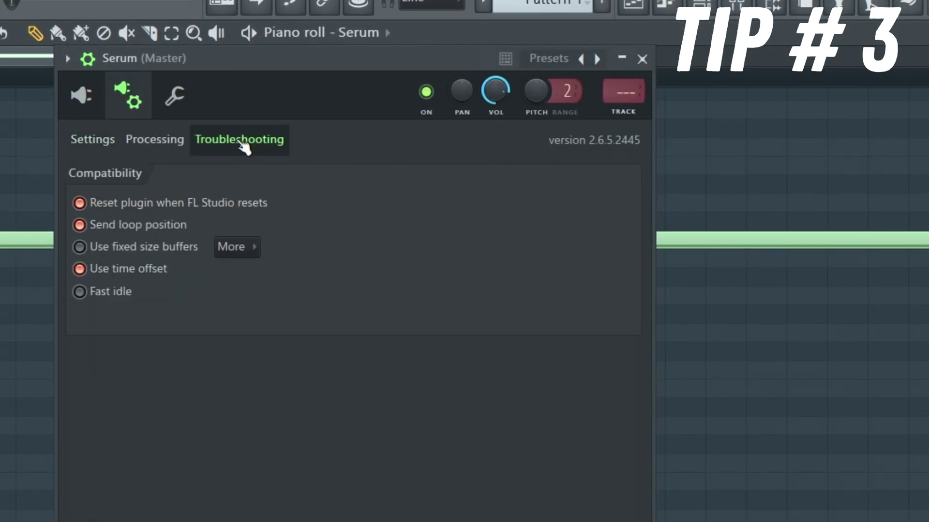
{"action": "left_click", "coordinate": [127, 295]}
{"action": "left_click", "coordinate": [88, 59]}
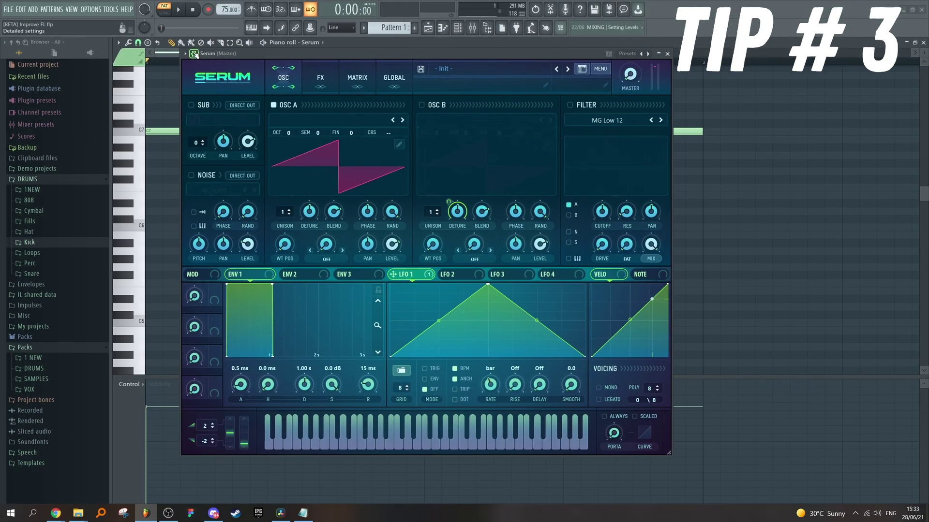
Step: Play back Serum and add it to the plugin database as a favourite
{"action": "key", "text": "space"}
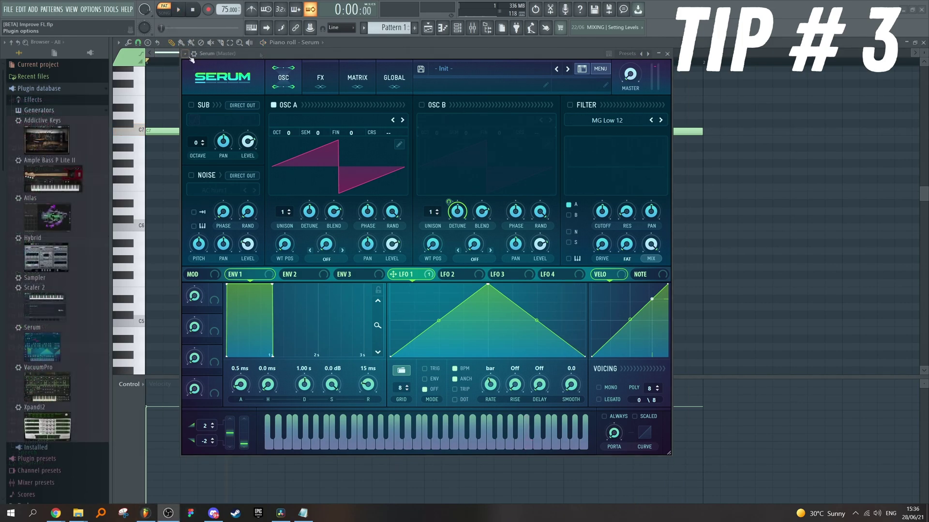
{"action": "left_click", "coordinate": [185, 54]}
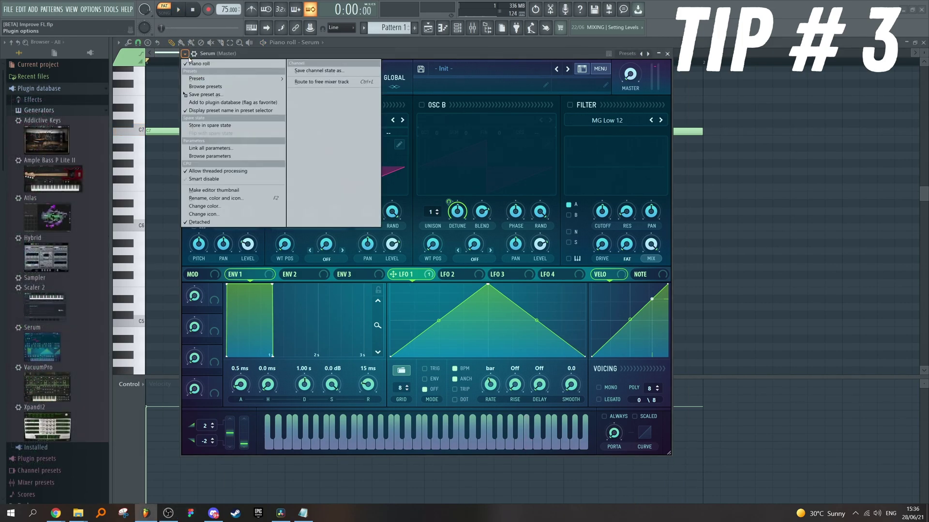
{"action": "left_click", "coordinate": [222, 103]}
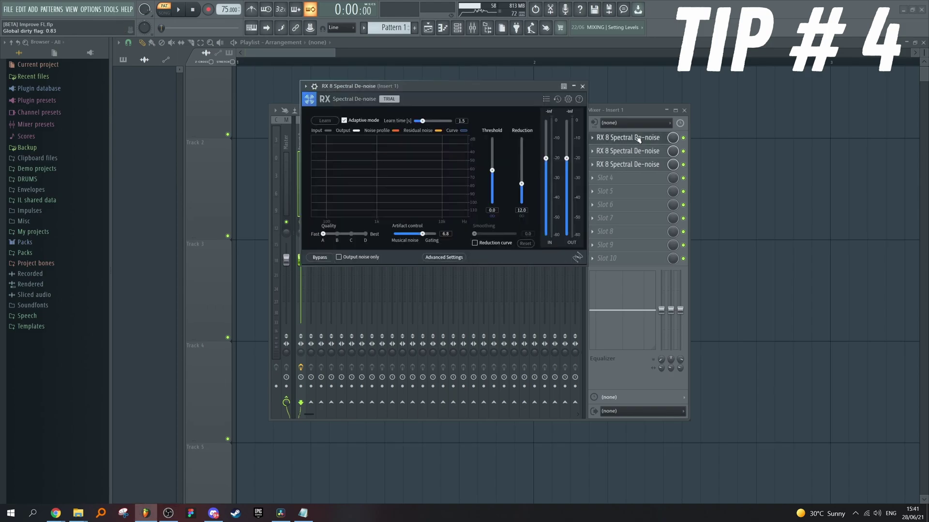
Step: Turn on Smart disable for RX 8 Spectral De-noise and reach Tools > Macros
{"action": "left_click", "coordinate": [306, 86]}
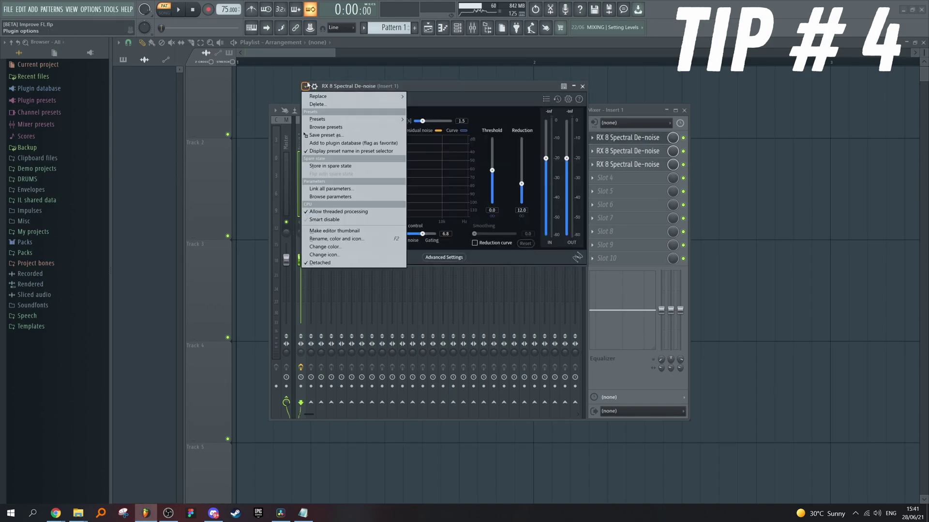
{"action": "left_click", "coordinate": [312, 220]}
{"action": "left_click", "coordinate": [117, 14]}
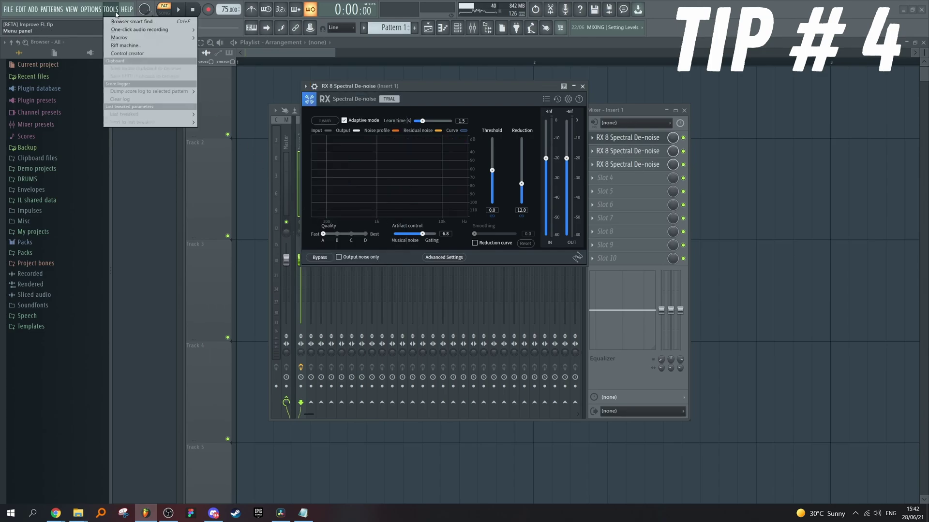
{"action": "mouse_move", "coordinate": [120, 37]}
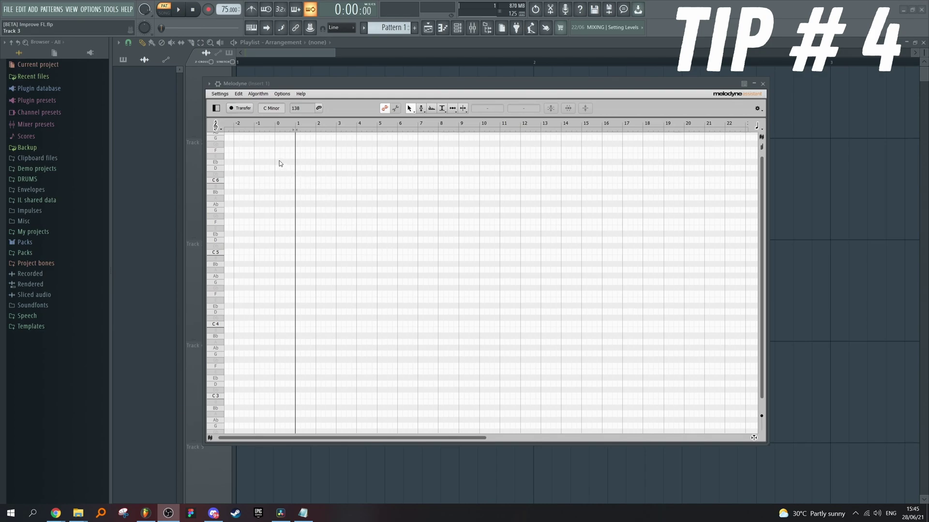
Step: Untick Allow smart disable in Melodyne's Processing wrapper settings, then open its plugin options
{"action": "left_click", "coordinate": [219, 84]}
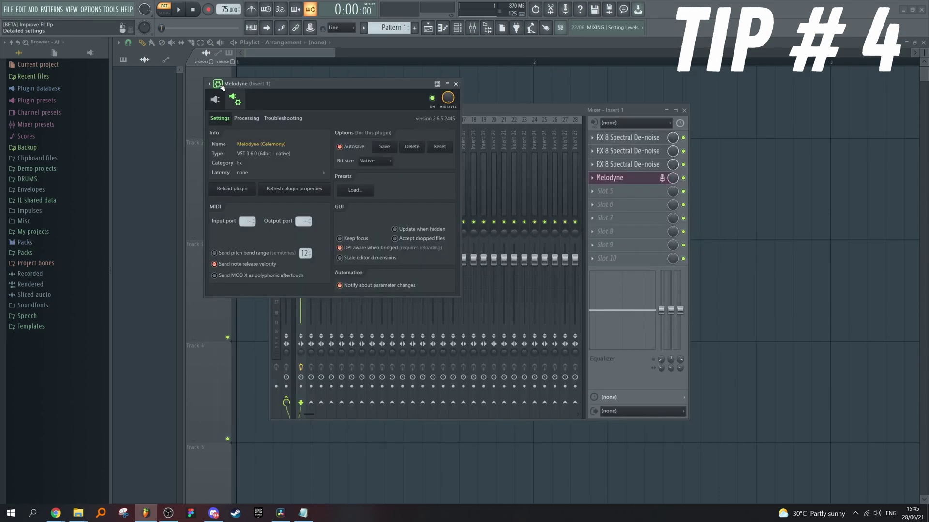
{"action": "left_click", "coordinate": [246, 120]}
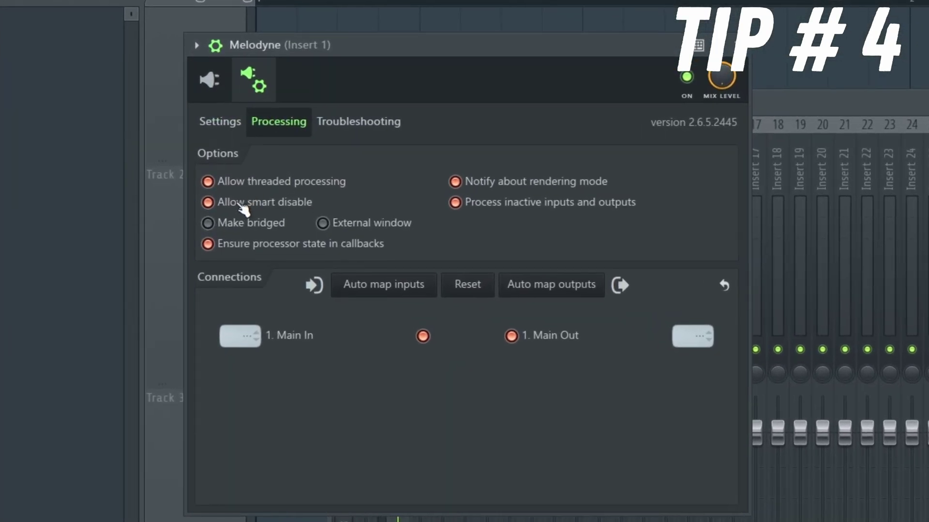
{"action": "left_click", "coordinate": [243, 206]}
{"action": "left_click", "coordinate": [196, 45]}
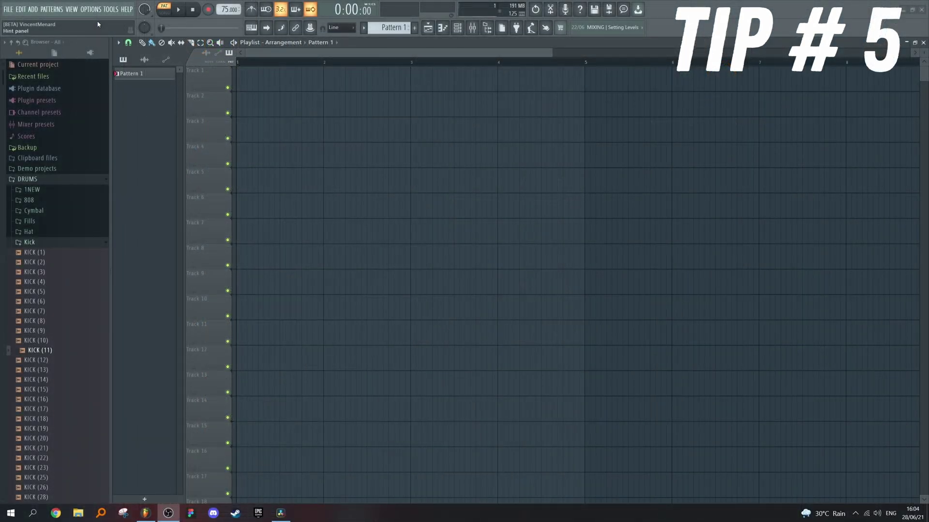
{"action": "left_click", "coordinate": [91, 9]}
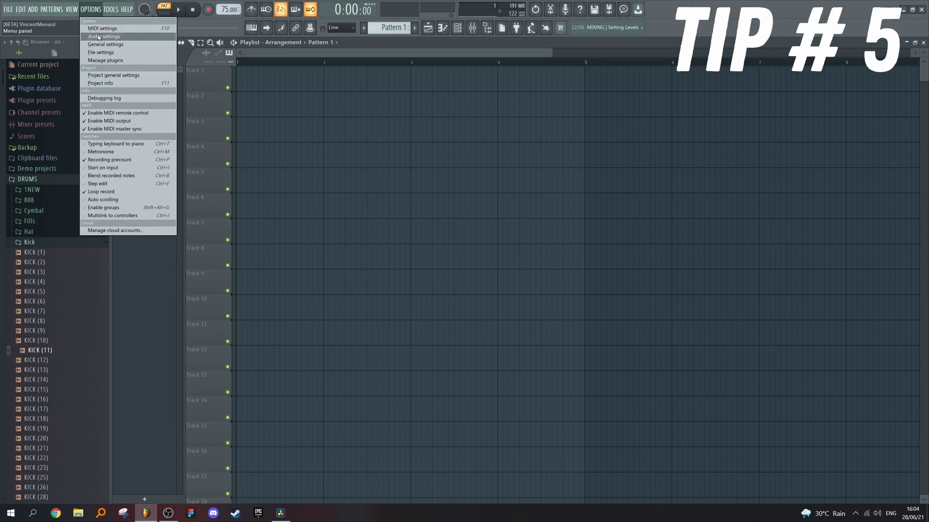
{"action": "left_click", "coordinate": [116, 38]}
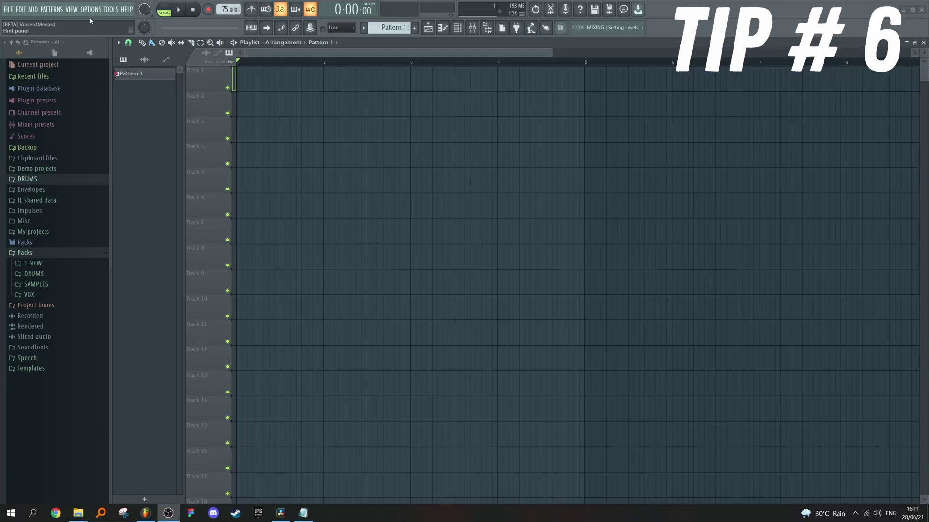
Step: Set Autosave to 'Regularly (every 5min)' in File settings and locate Revert to last backup
{"action": "left_click", "coordinate": [91, 9]}
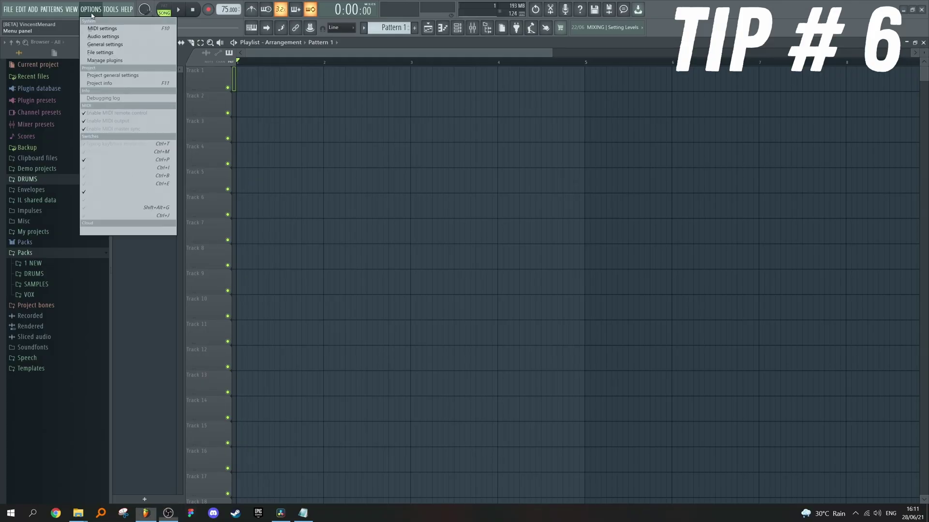
{"action": "left_click", "coordinate": [104, 45]}
{"action": "left_click", "coordinate": [397, 115]}
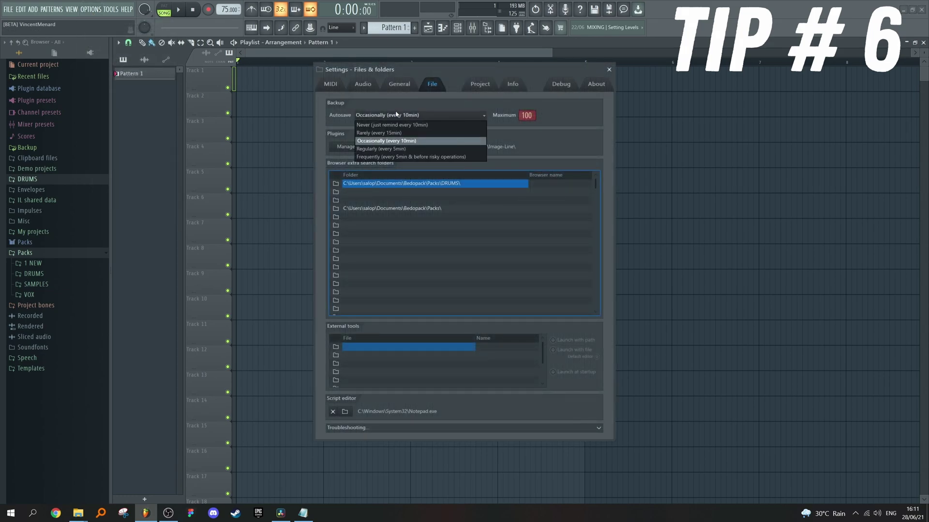
{"action": "left_click", "coordinate": [395, 149]}
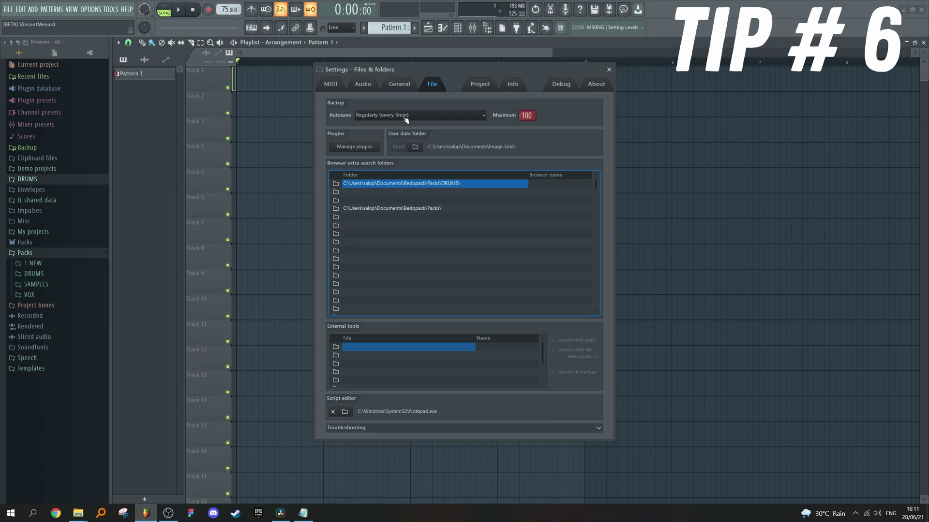
{"action": "left_click", "coordinate": [609, 70]}
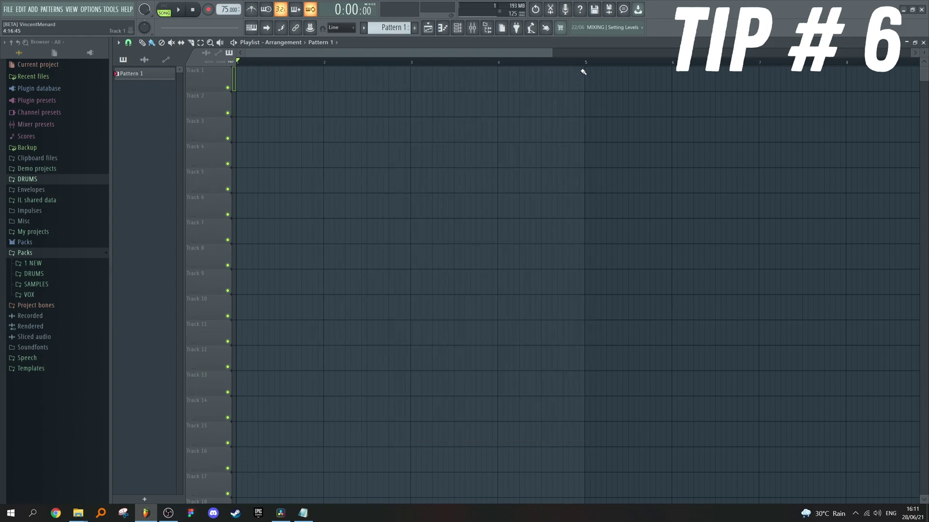
{"action": "left_click", "coordinate": [9, 10]}
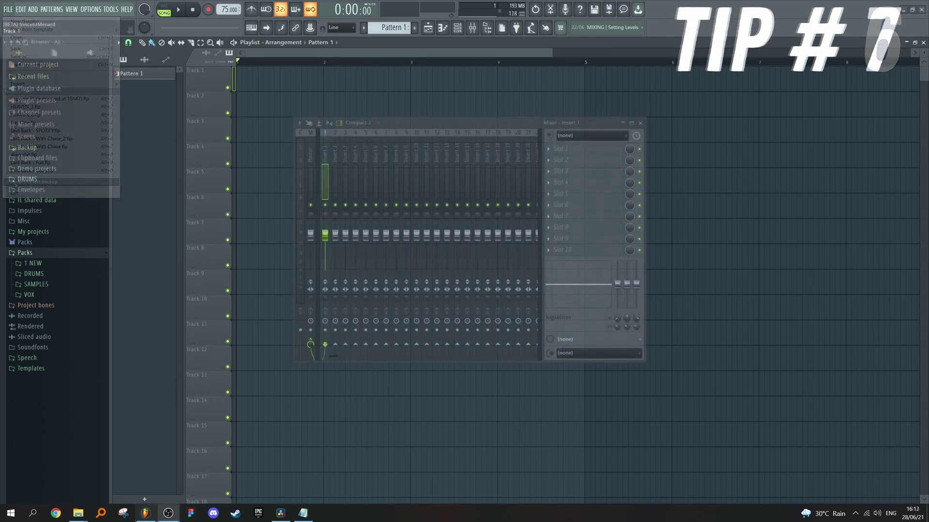
Step: Make Track 1 an audio track routed to mixer insert 5
{"action": "right_click", "coordinate": [223, 75]}
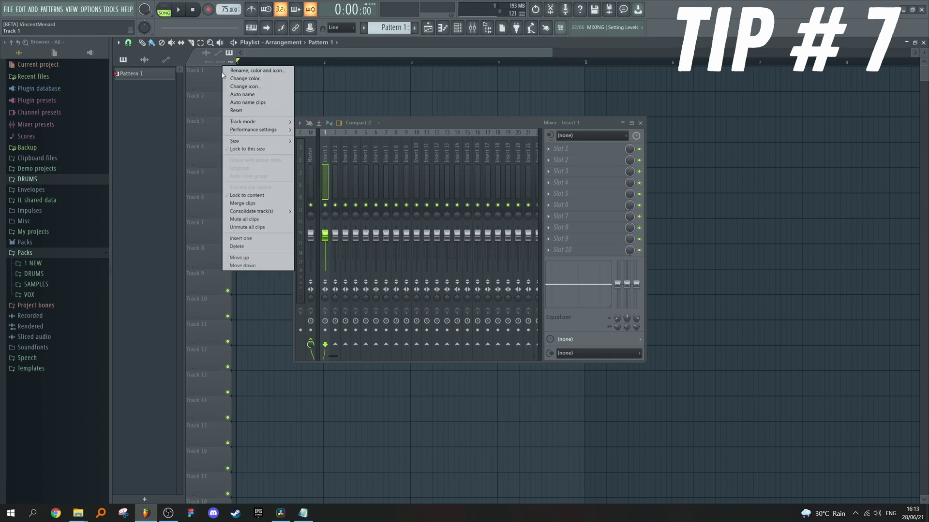
{"action": "mouse_move", "coordinate": [244, 125]}
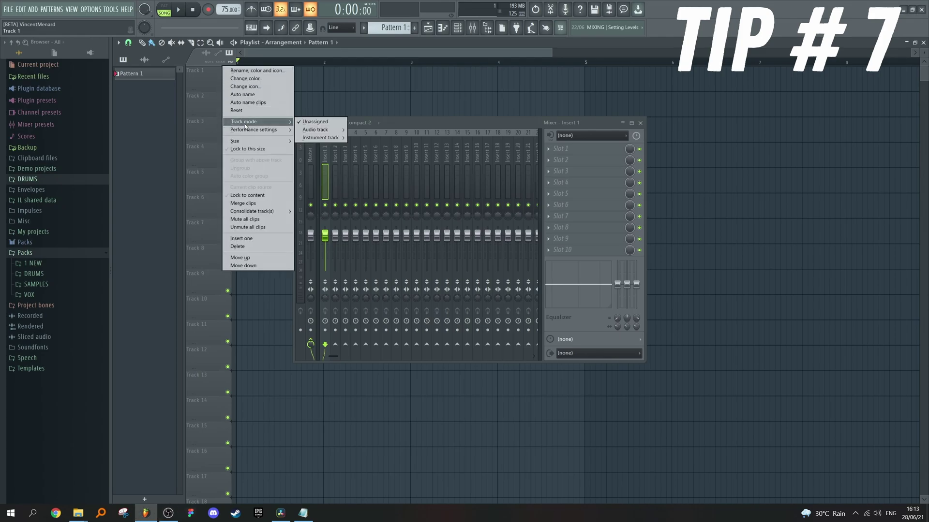
{"action": "mouse_move", "coordinate": [320, 131]}
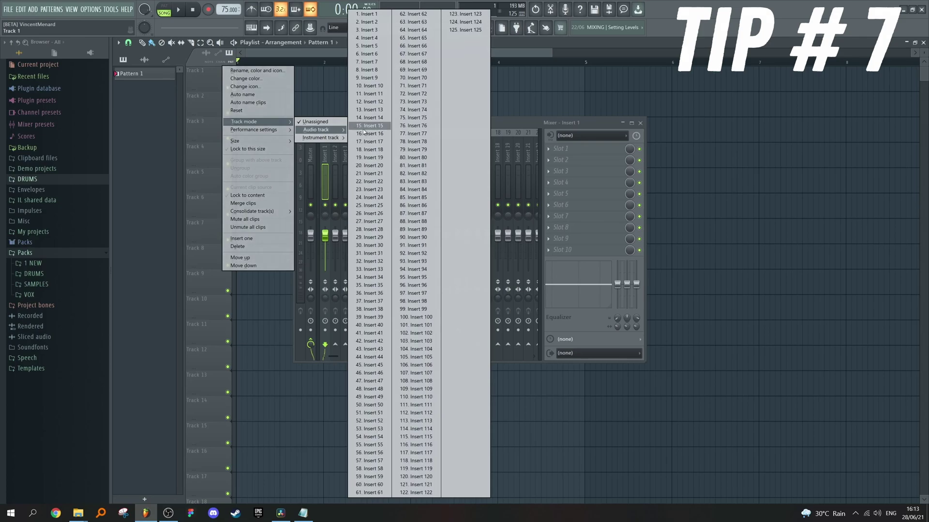
{"action": "left_click", "coordinate": [382, 48]}
Step: Rename Track 1 to 'Guitar'
{"action": "double_click", "coordinate": [223, 79]}
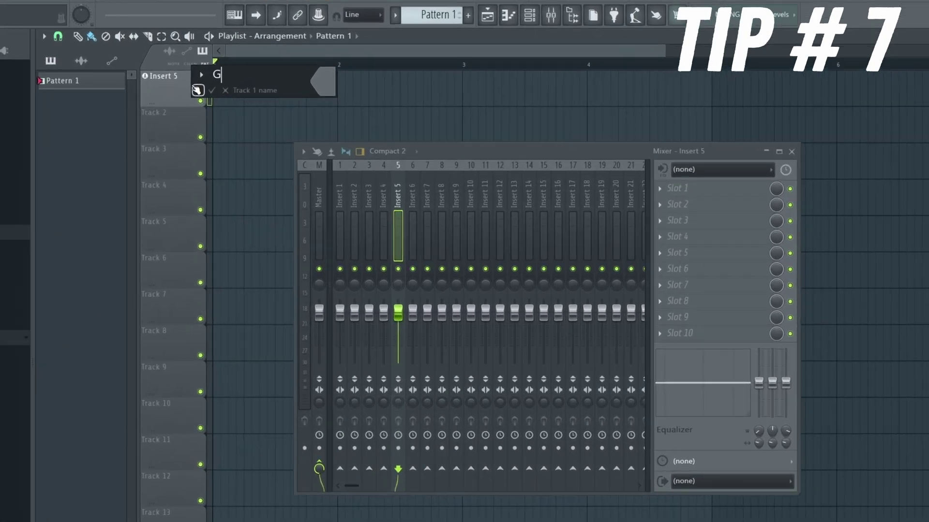
{"action": "type", "text": "Guitar"}
{"action": "key", "text": "Return"}
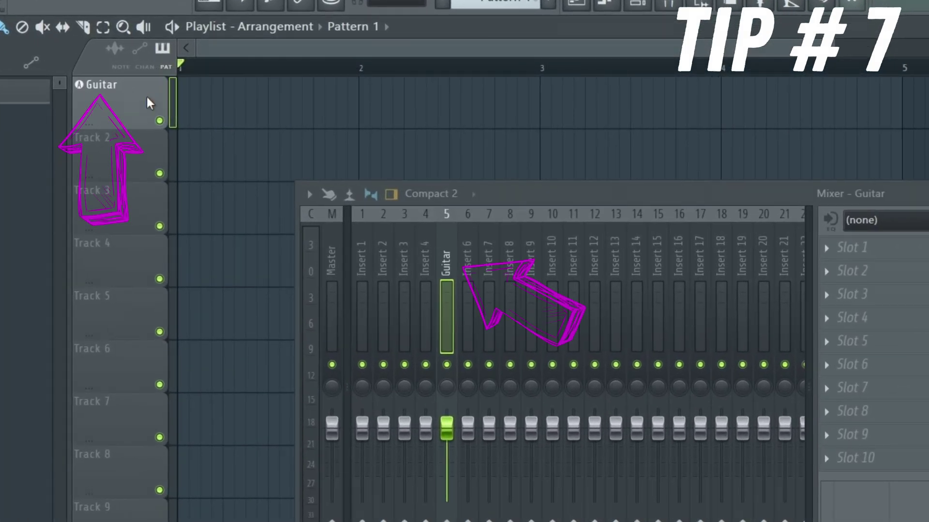
Step: Colour the Guitar track green
{"action": "double_click", "coordinate": [146, 103]}
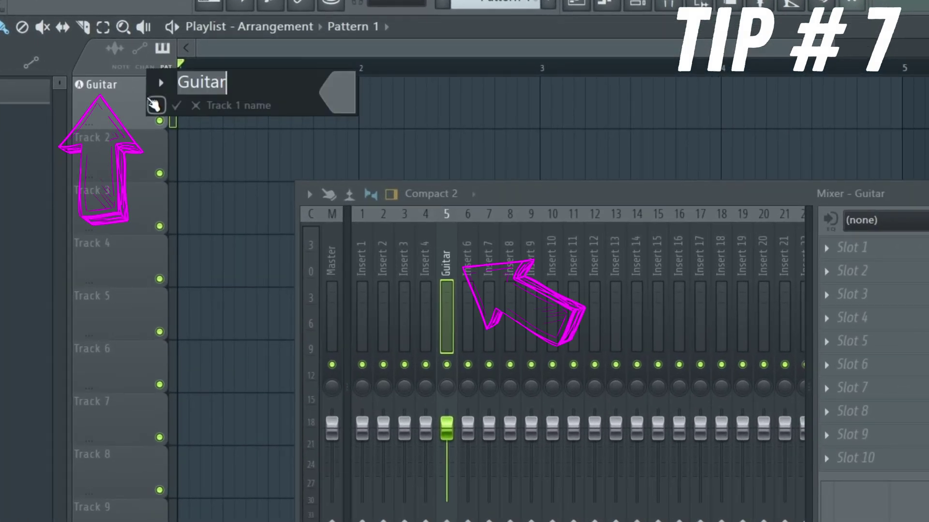
{"action": "left_click", "coordinate": [352, 97]}
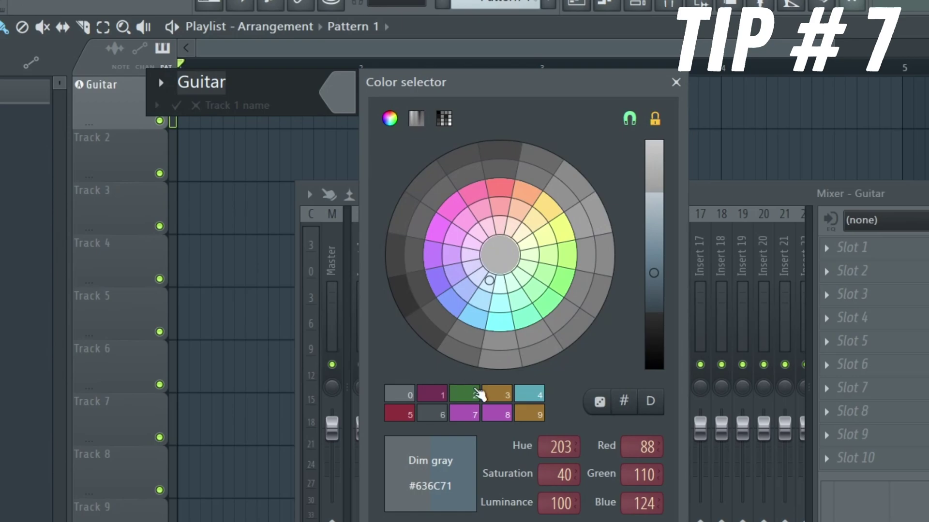
{"action": "left_click", "coordinate": [478, 395]}
{"action": "key", "text": "Return"}
{"action": "key", "text": "Return"}
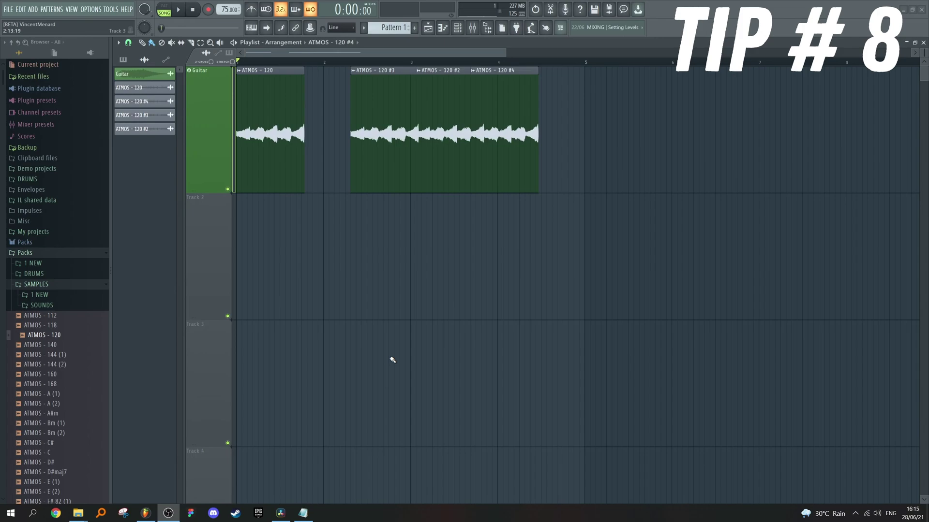
Step: Use Auto name clips so the ATMOS - 120 clips become Guitar through Guitar #4
{"action": "right_click", "coordinate": [212, 142]}
{"action": "key", "text": "c"}
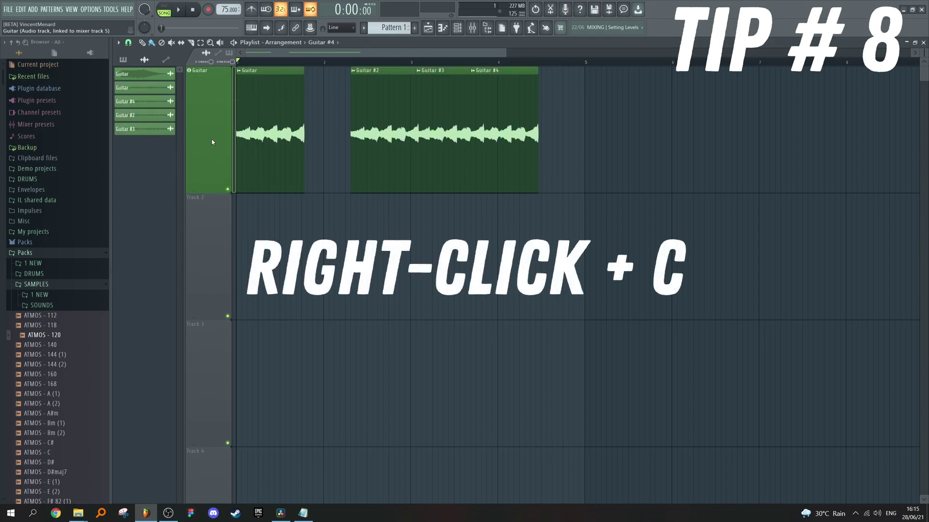